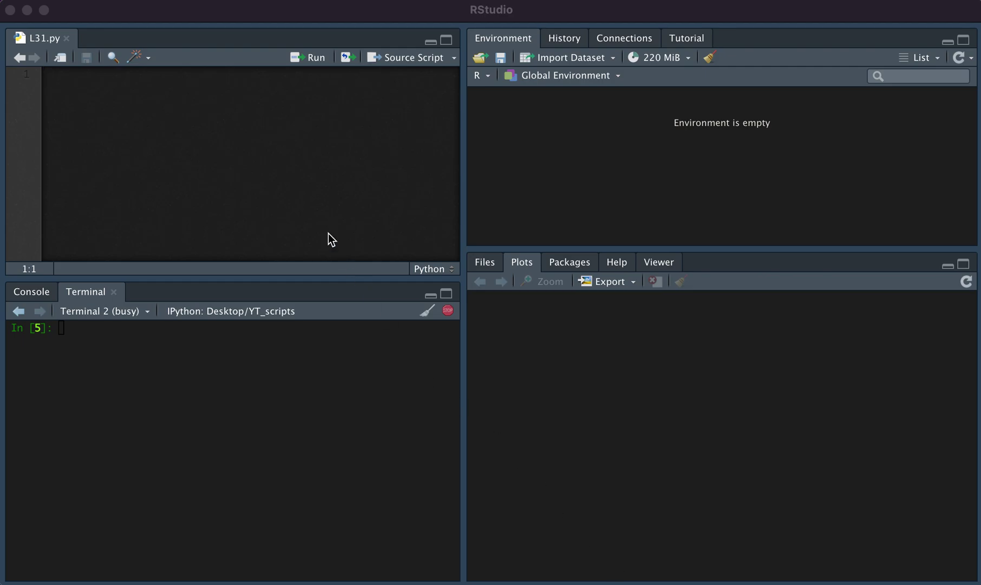
Write def square(x): with out = x**2 and return(out) in the empty L31.py script.
{"action": "left_click", "coordinate": [291, 178]}
{"action": "type", "text": "d"}
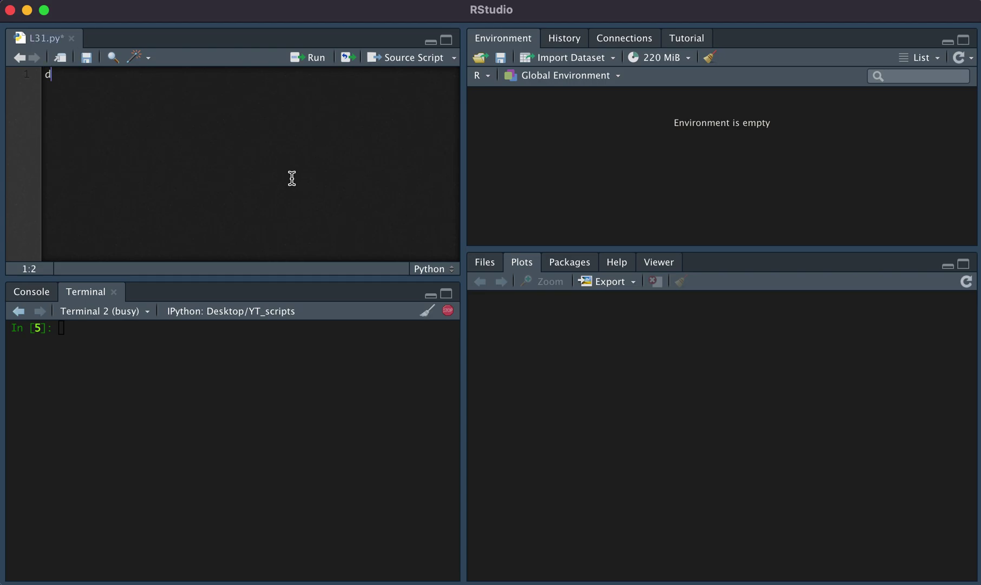
{"action": "type", "text": "ef square"}
{"action": "type", "text": "("}
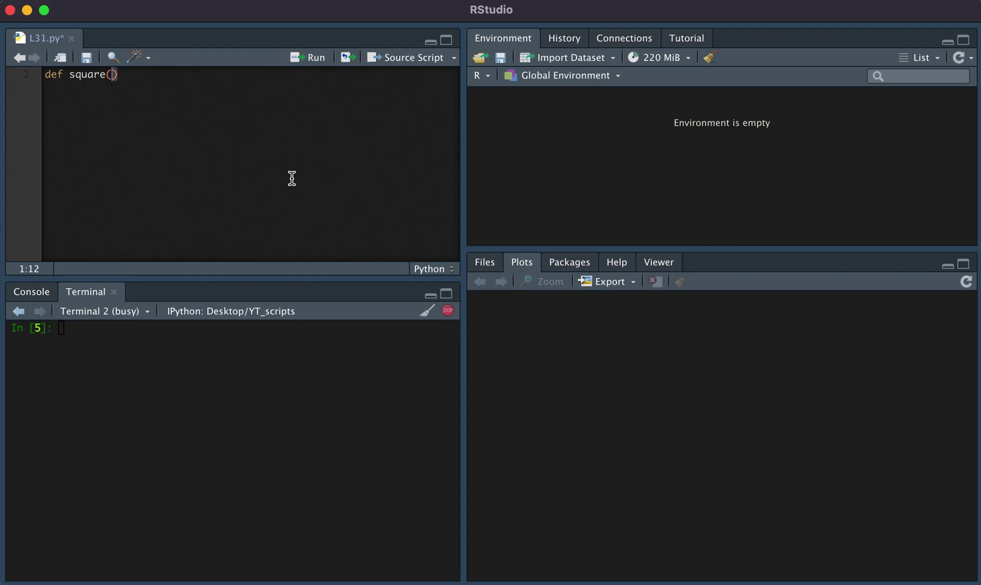
{"action": "type", "text": "x):"}
{"action": "key", "text": "Return"}
{"action": "type", "text": "out "}
{"action": "type", "text": "= "}
{"action": "type", "text": "x**2"}
{"action": "key", "text": "Return"}
{"action": "type", "text": "return"}
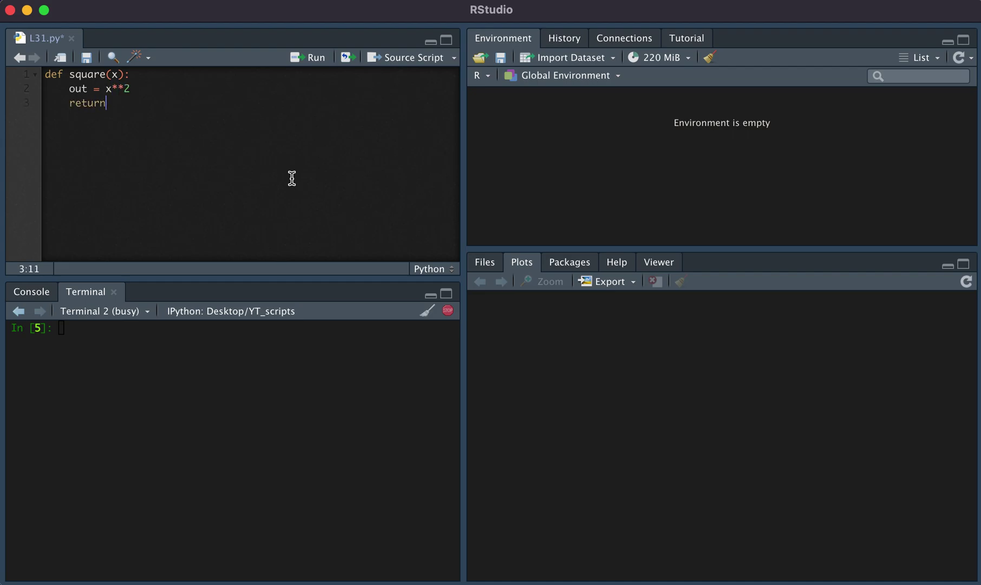
{"action": "type", "text": "(out)"}
Send the square function to the IPython terminal and run square(4) to get 16.
{"action": "left_click_drag", "start_coordinate": [137, 102], "coordinate": [18, 65]}
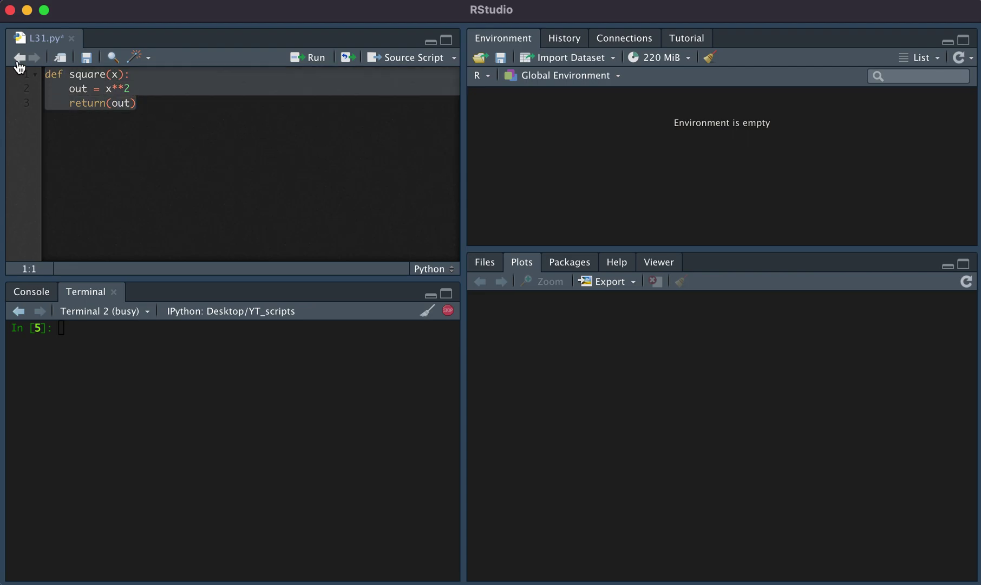
{"action": "key", "text": "cmd+Return"}
{"action": "left_click", "coordinate": [62, 376]}
{"action": "key", "text": "Return"}
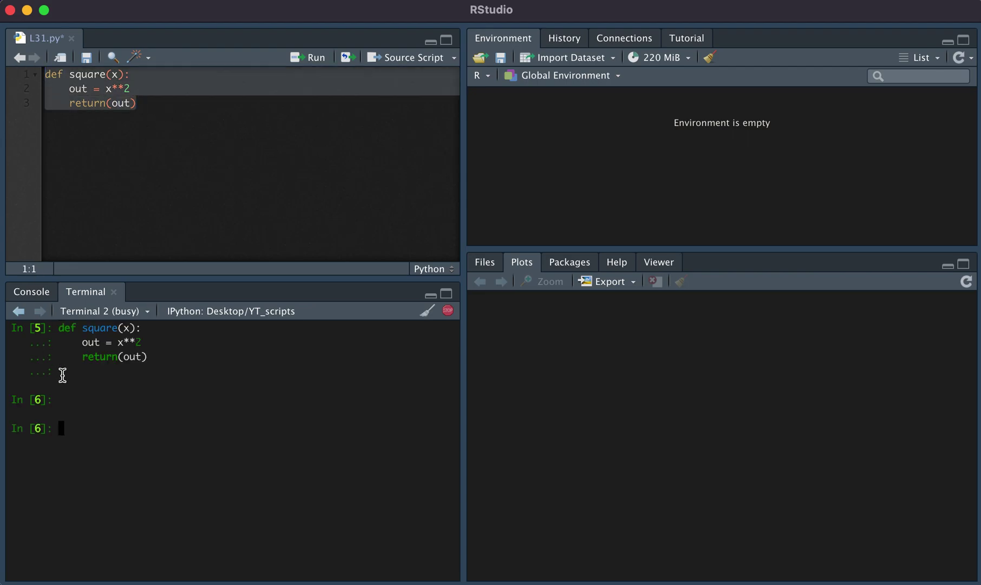
{"action": "type", "text": "square"}
{"action": "type", "text": "(4"}
{"action": "type", "text": ")"}
{"action": "key", "text": "Return"}
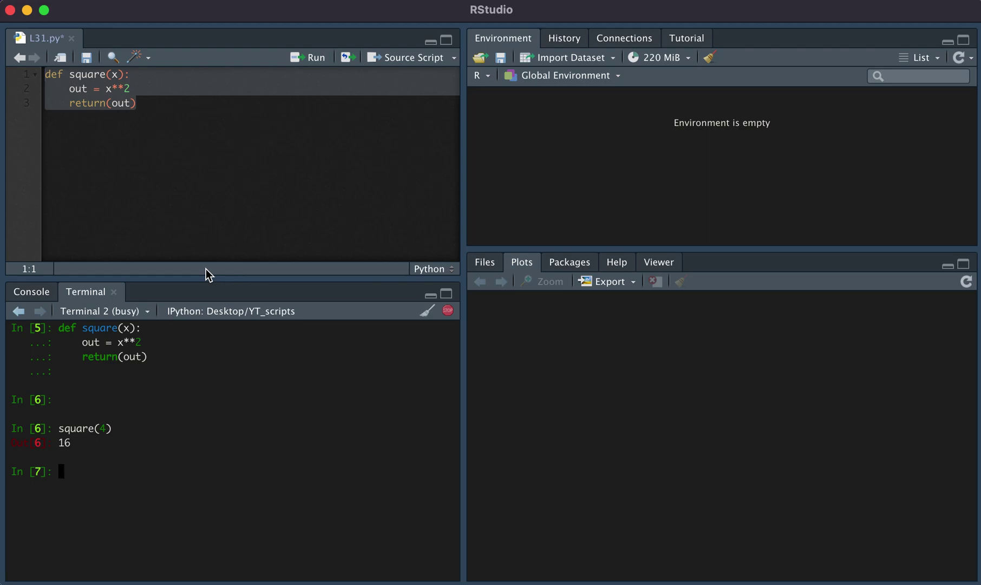
Add sq = lambda x: x**2 on line 5 below the square function.
{"action": "left_click", "coordinate": [184, 113]}
{"action": "key", "text": "Return"}
{"action": "key", "text": "Return"}
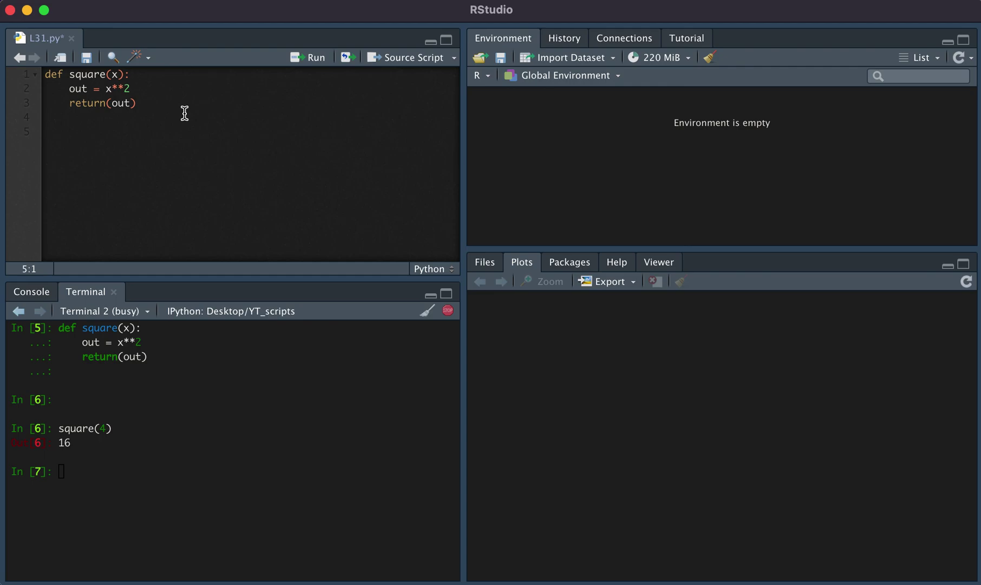
{"action": "type", "text": "sq = l"}
{"action": "type", "text": "ambda "}
{"action": "type", "text": "x"}
{"action": "type", "text": ": "}
{"action": "type", "text": "x**2"}
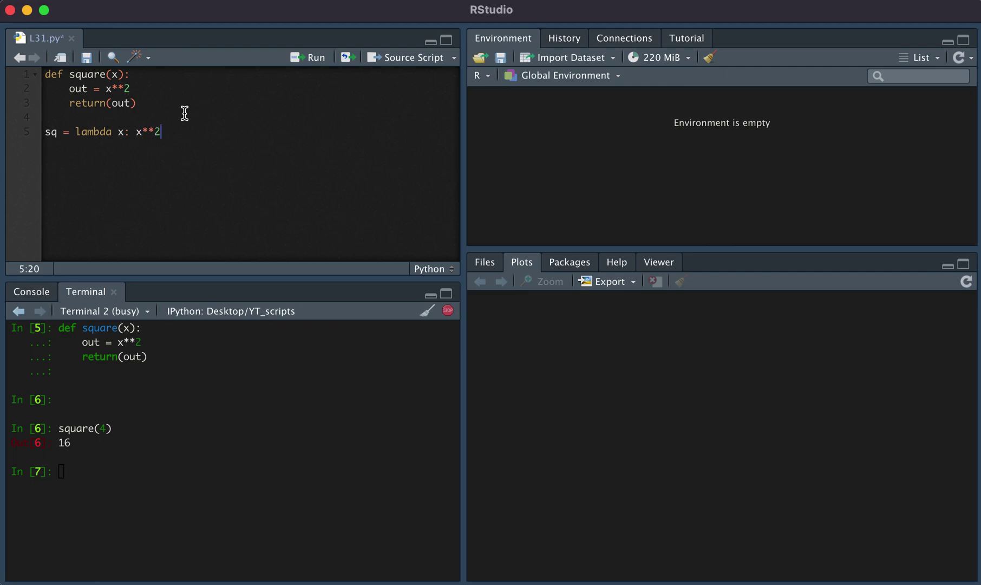
Send the lambda line to the terminal and run sq(4) to get 16.
{"action": "key", "text": "ctrl+Return"}
{"action": "left_click", "coordinate": [168, 363]}
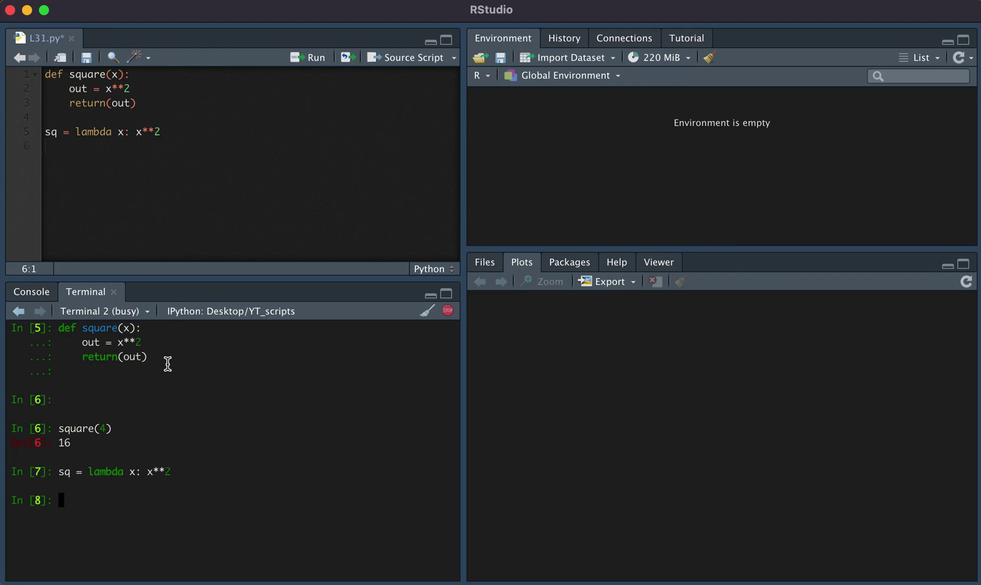
{"action": "type", "text": "s"}
{"action": "type", "text": "q(4)"}
{"action": "key", "text": "Return"}
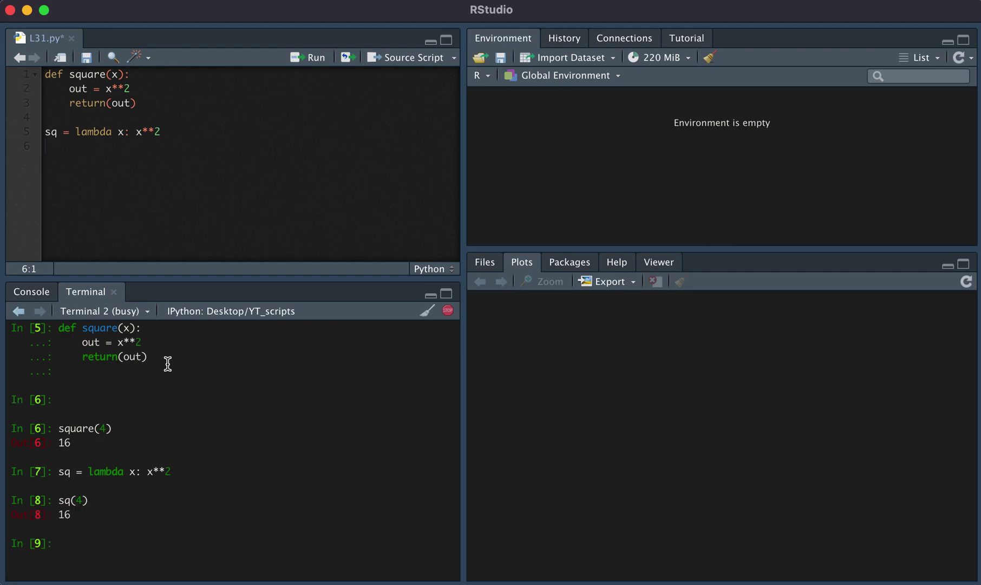